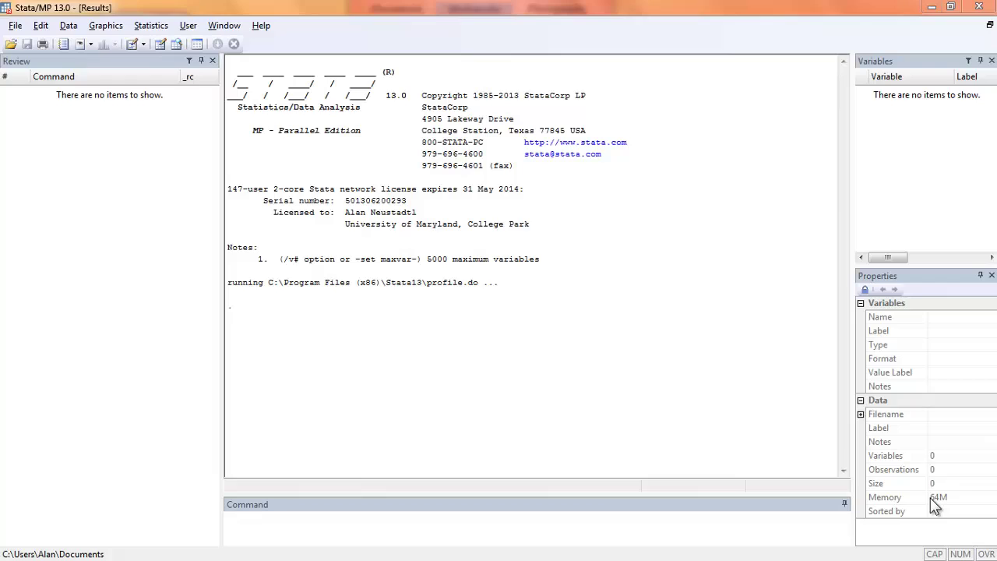
- Run 'input str6 sex race age educ' to start a dataset with string sex and numeric race, age, educ
{"action": "left_click", "coordinate": [666, 520]}
{"action": "type", "text": "i"}
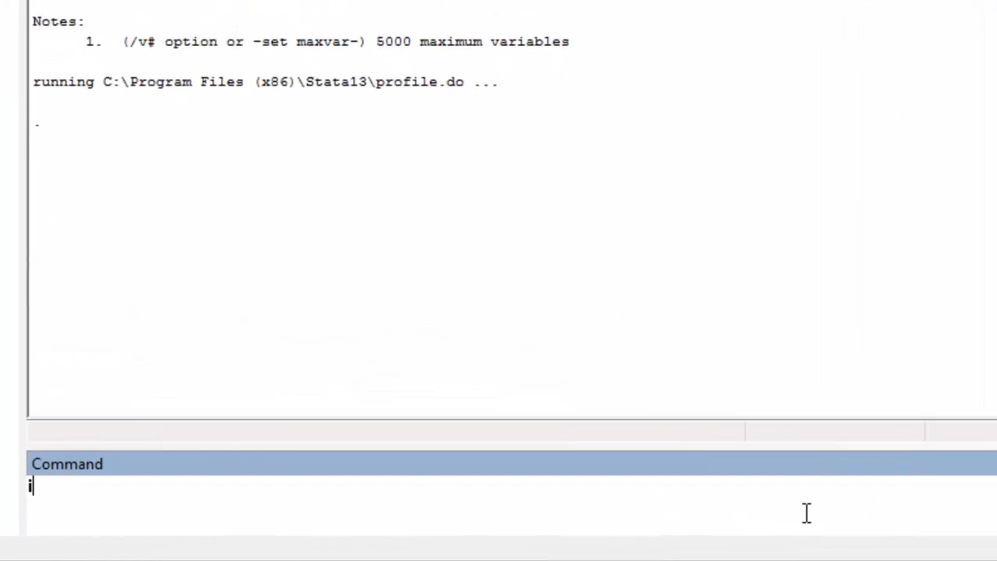
{"action": "type", "text": "nput"}
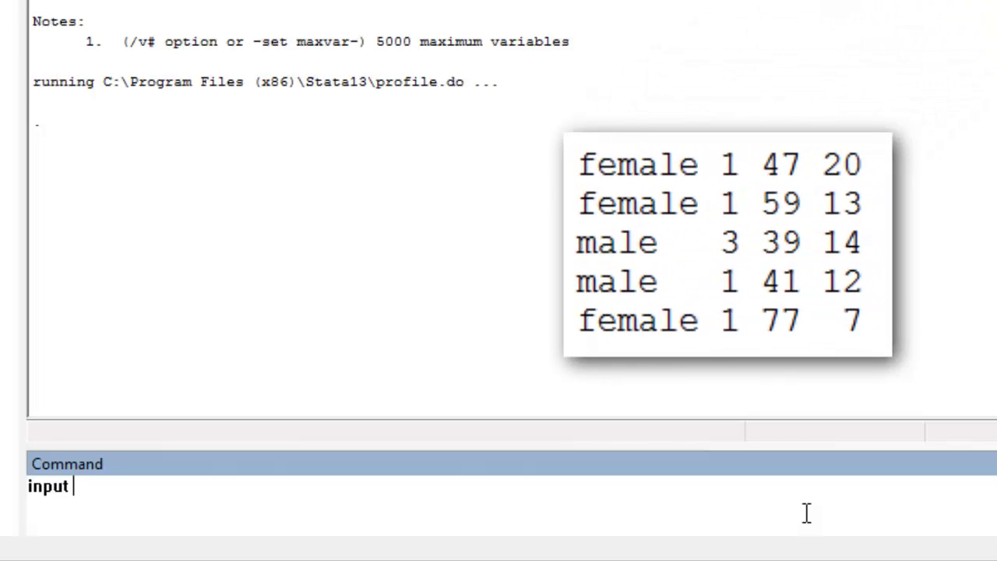
{"action": "type", "text": "str6 sex"}
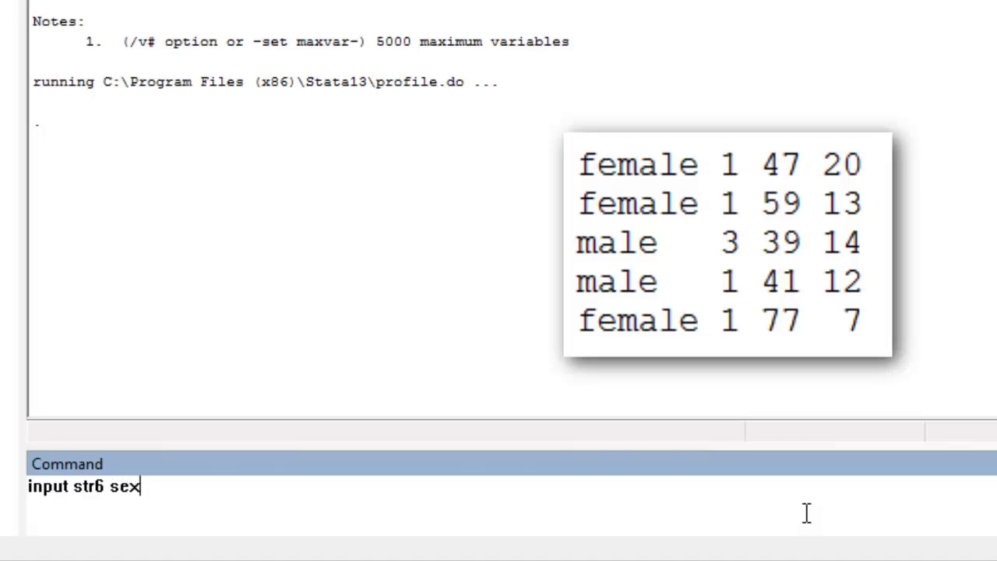
{"action": "type", "text": " race age educ"}
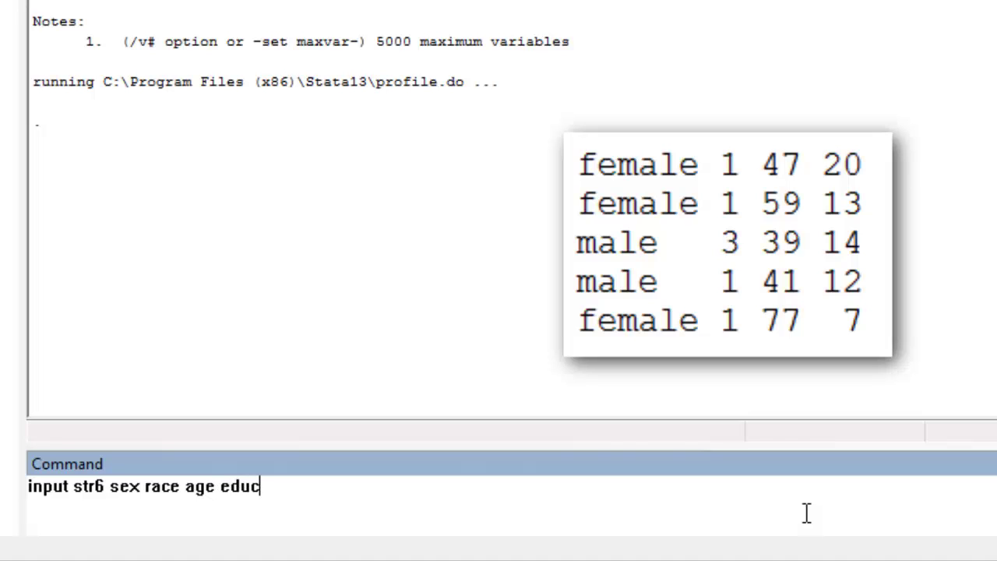
{"action": "key", "text": "Return"}
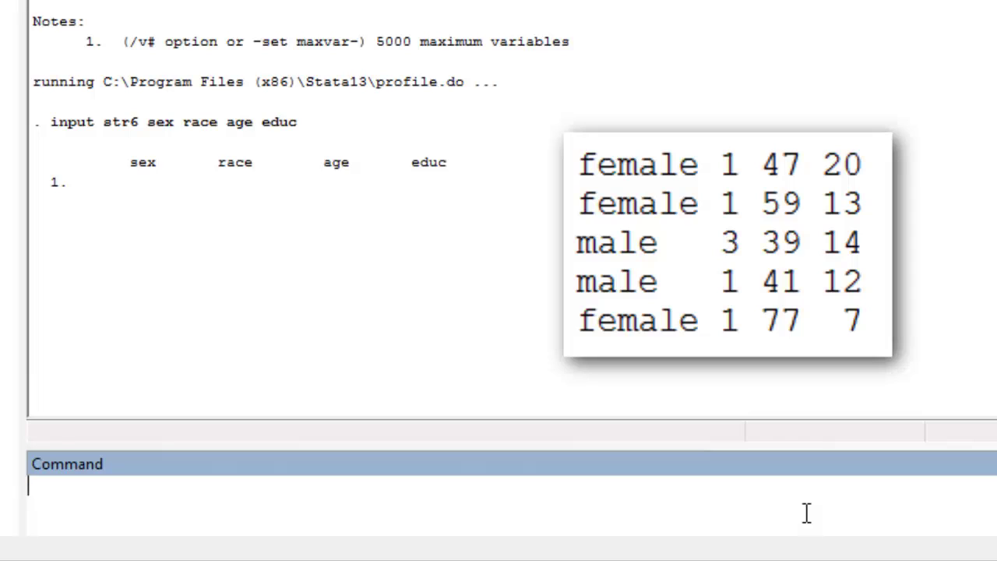
- Enter the first three cases: female 1 47 20, female 1 59 13, and male 3 39 14
{"action": "type", "text": "femal"}
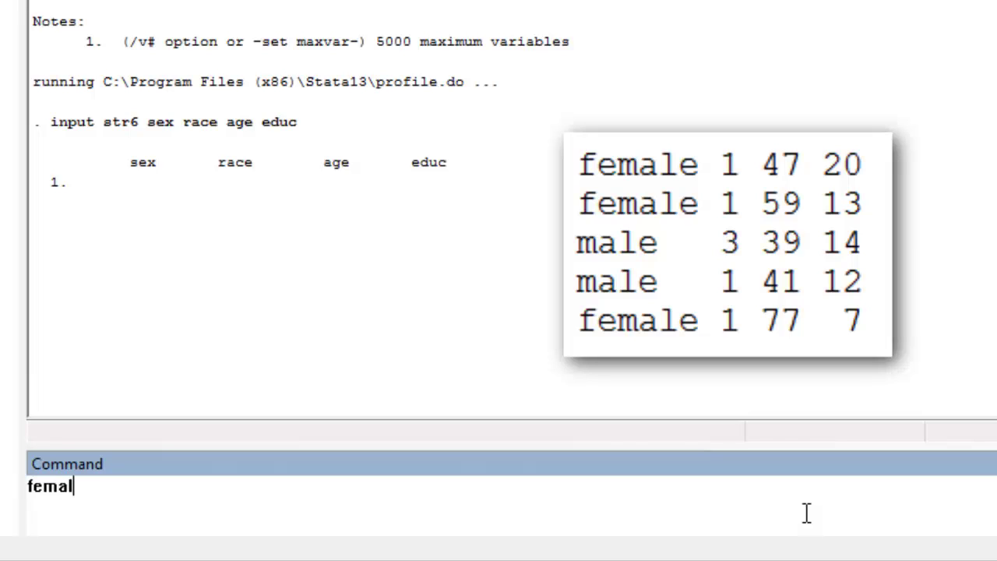
{"action": "type", "text": "e 1 47 20"}
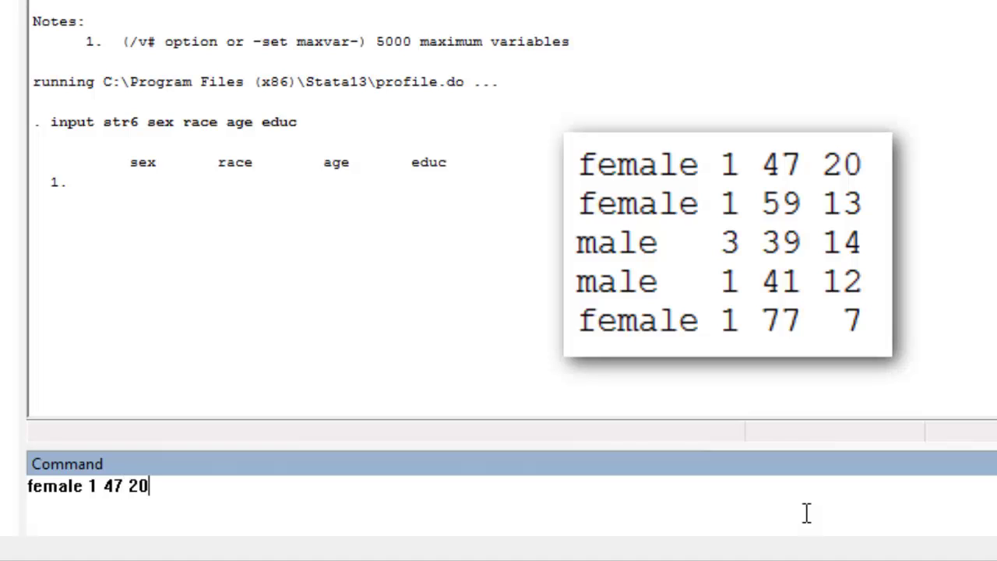
{"action": "key", "text": "Return"}
{"action": "type", "text": "female 1 59 1"}
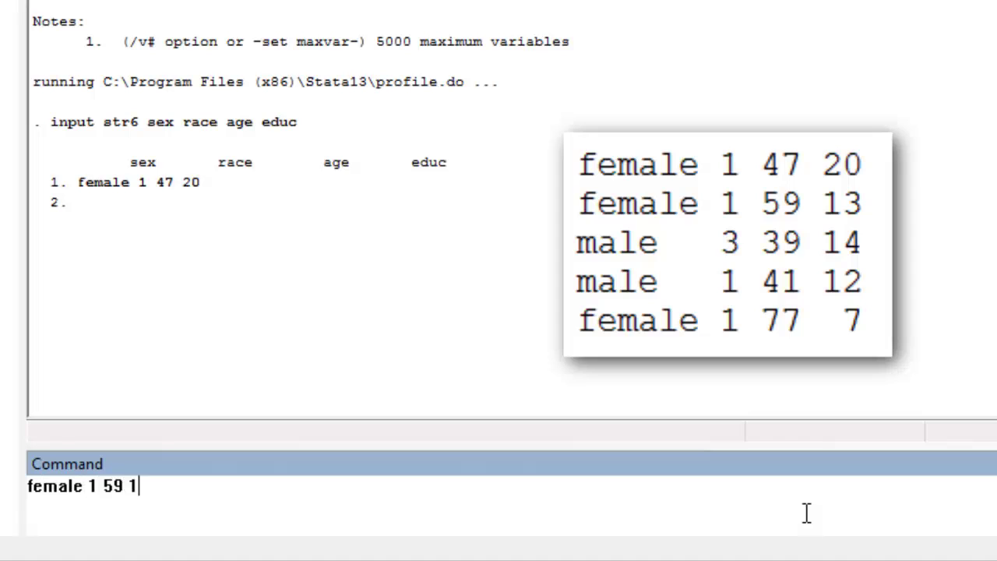
{"action": "type", "text": "3"}
{"action": "key", "text": "Return"}
{"action": "type", "text": "male 3 39 14"}
{"action": "key", "text": "Return"}
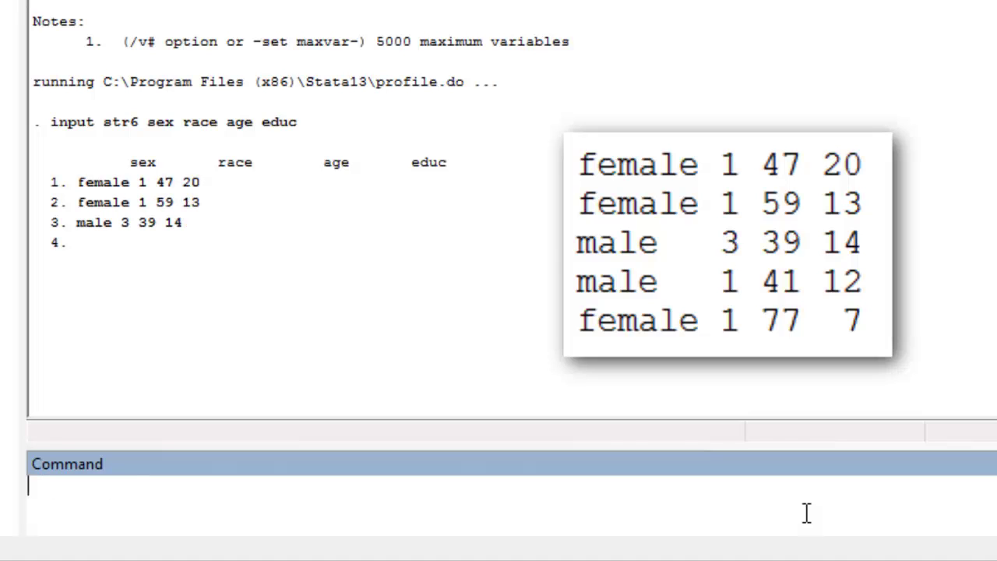
- Enter male 1 41 12 and female 1 77 7, then close data entry with end
{"action": "type", "text": "1 41"}
{"action": "key", "text": "BackSpace"}
{"action": "key", "text": "BackSpace"}
{"action": "key", "text": "BackSpace"}
{"action": "key", "text": "BackSpace"}
{"action": "type", "text": "male 1"}
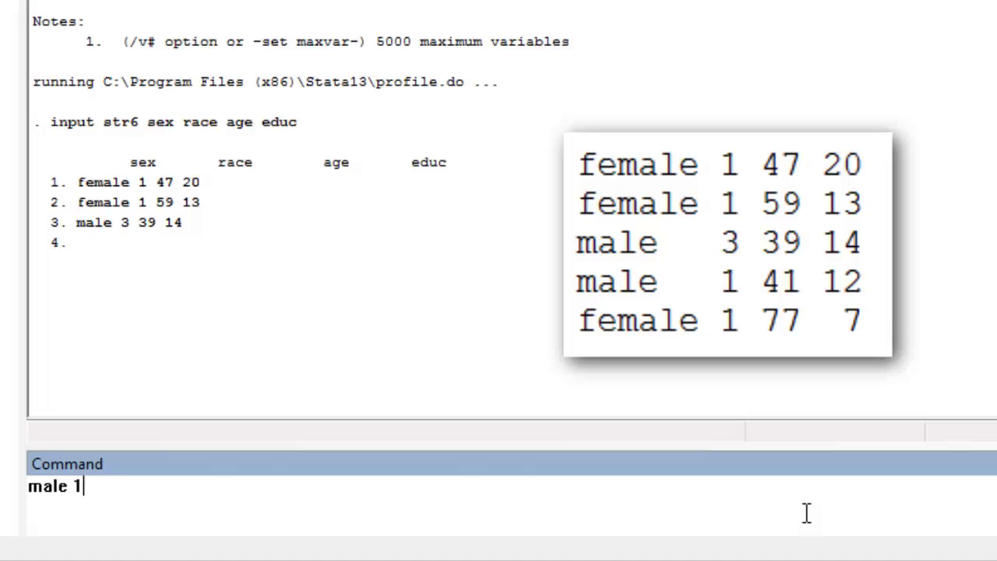
{"action": "type", "text": " 41 12"}
{"action": "key", "text": "Return"}
{"action": "type", "text": "female 1 77 7"}
{"action": "key", "text": "Return"}
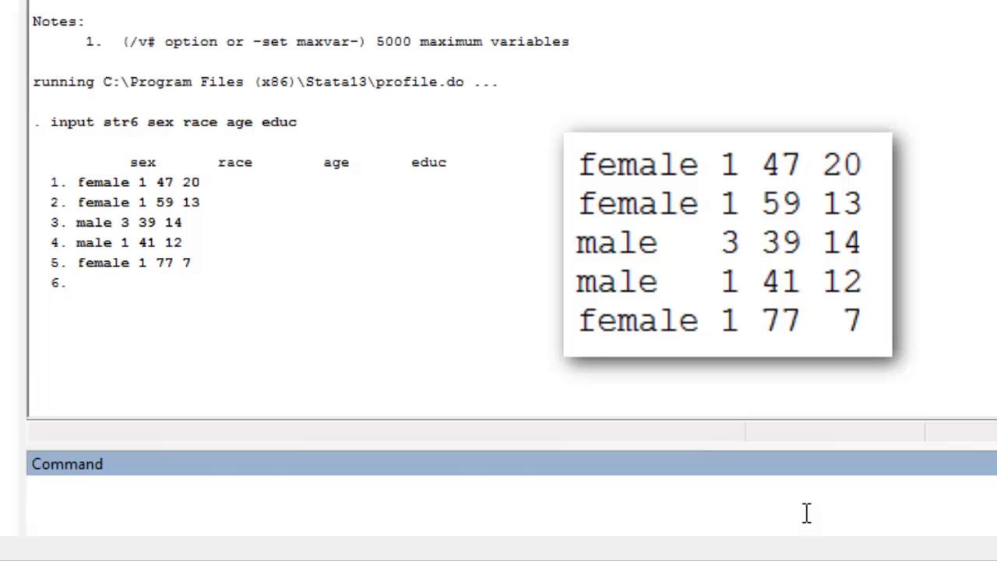
{"action": "type", "text": "ed"}
{"action": "key", "text": "BackSpace"}
{"action": "type", "text": "nd"}
{"action": "key", "text": "Return"}
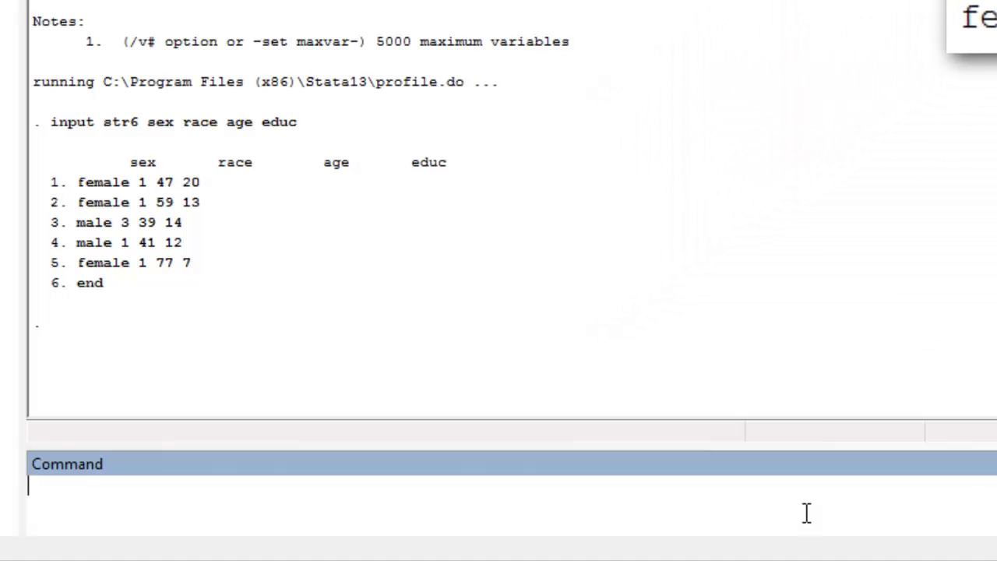
- Run list and describe to show the five-row table and the str6/float variable types
{"action": "type", "text": "list"}
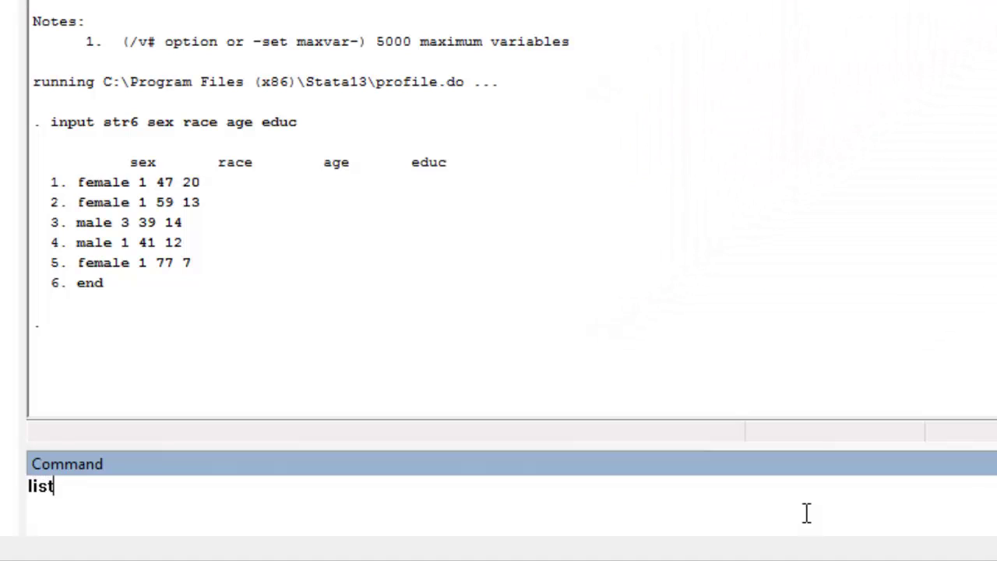
{"action": "key", "text": "Return"}
{"action": "type", "text": "descri"}
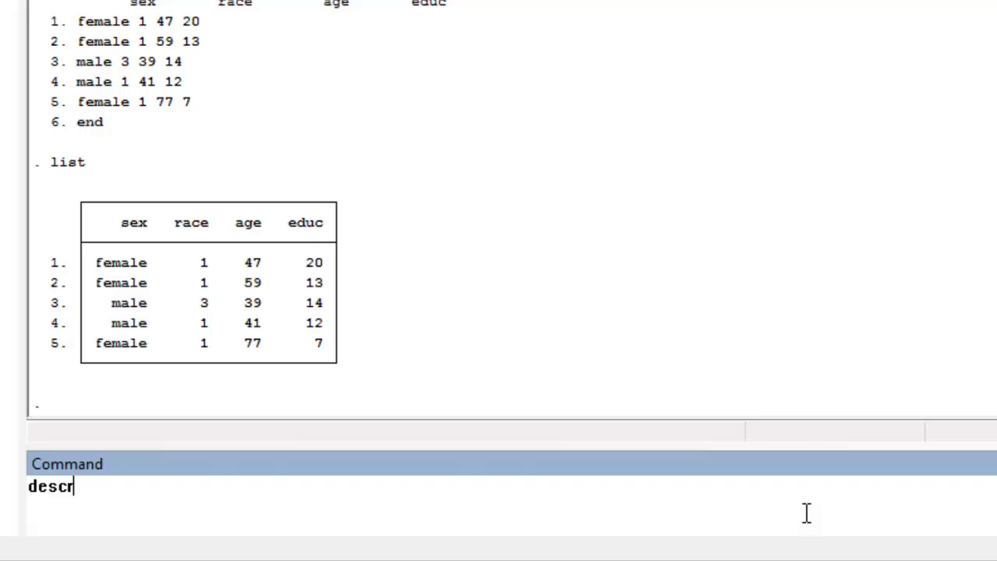
{"action": "type", "text": "be"}
{"action": "key", "text": "Return"}
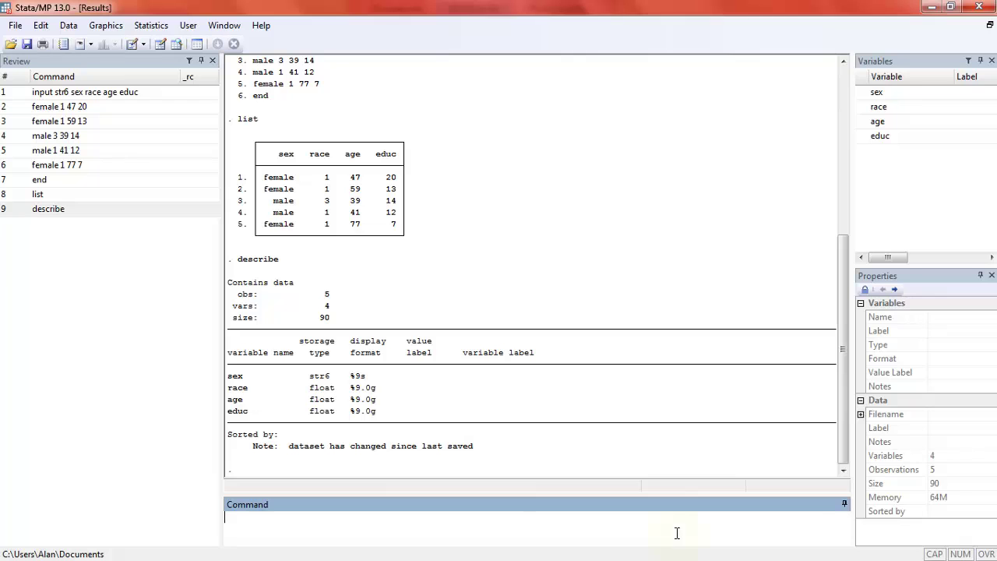
- Open the Do-file Editor and copy the seven history entries from input through end
{"action": "left_click", "coordinate": [131, 43]}
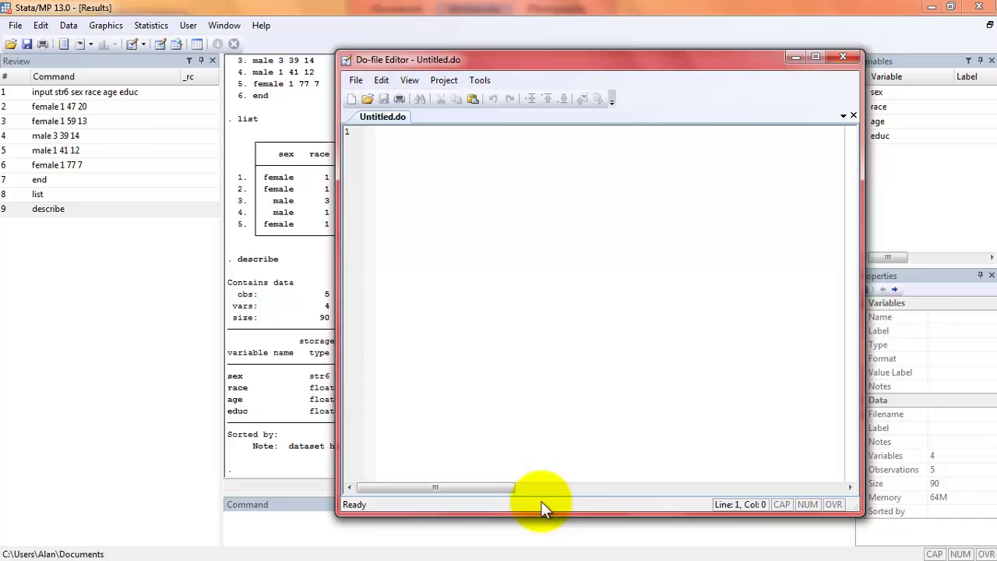
{"action": "left_click_drag", "start_coordinate": [590, 513], "coordinate": [559, 412]}
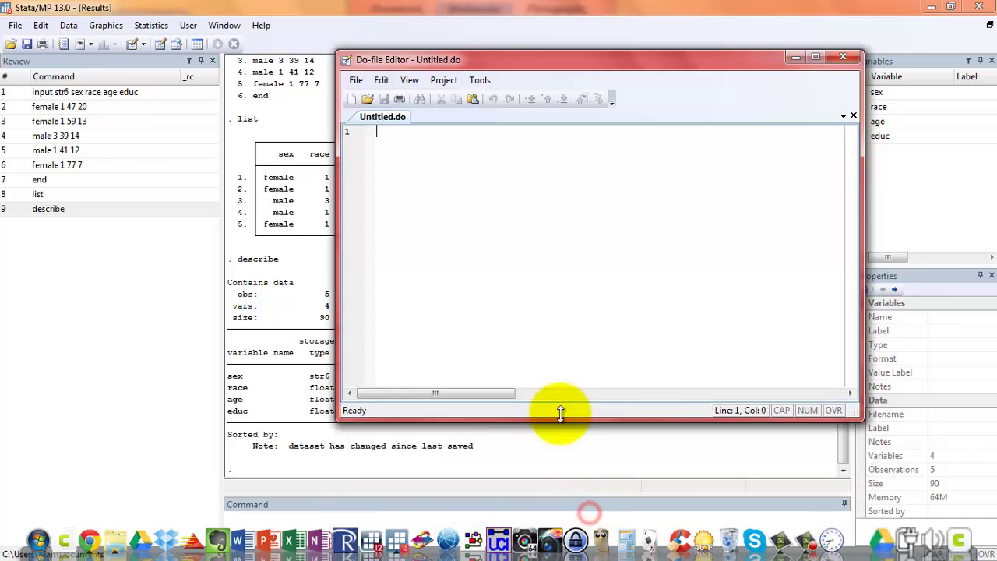
{"action": "left_click_drag", "start_coordinate": [527, 62], "coordinate": [563, 58]}
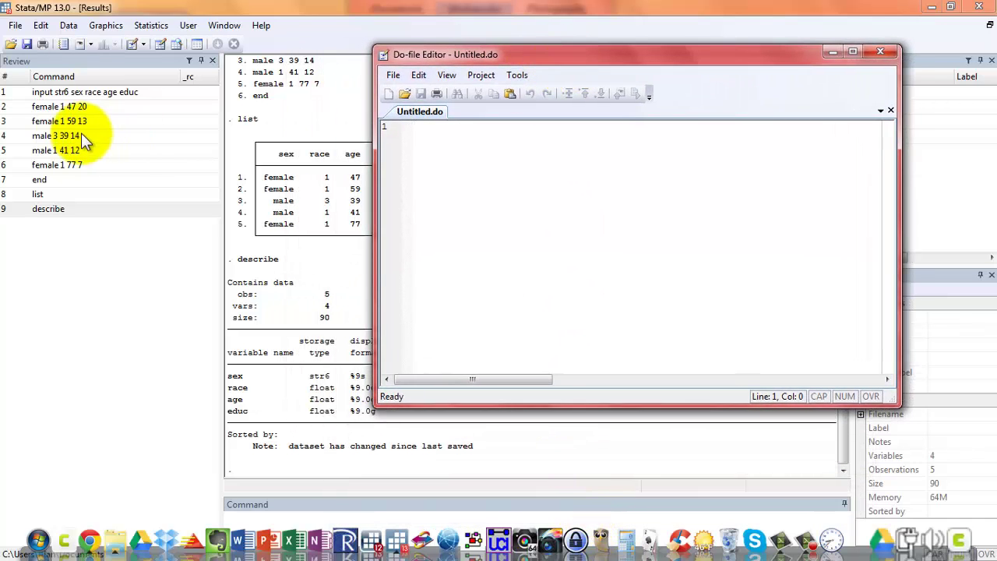
{"action": "left_click", "coordinate": [49, 91]}
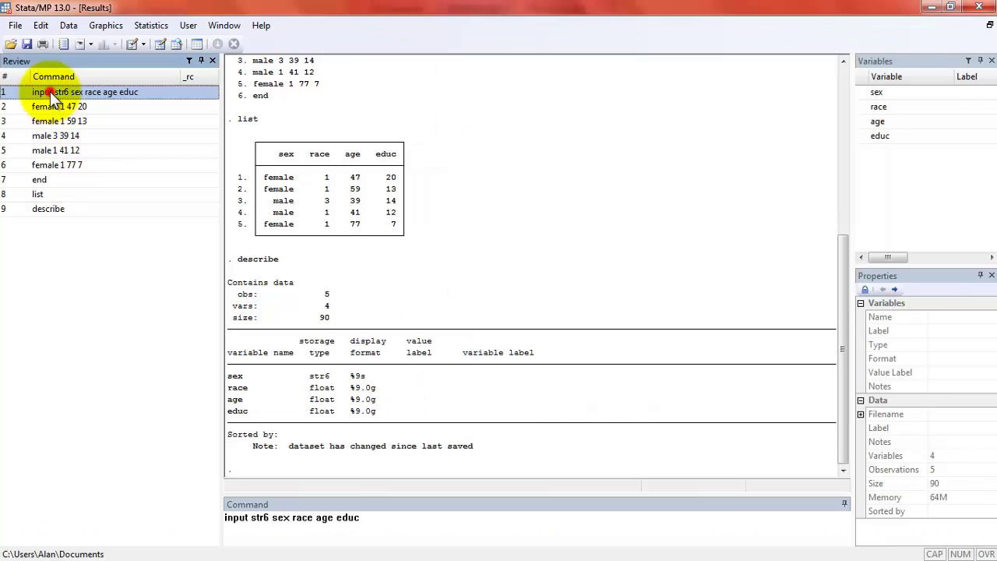
{"action": "left_click_drag", "start_coordinate": [50, 91], "coordinate": [74, 181]}
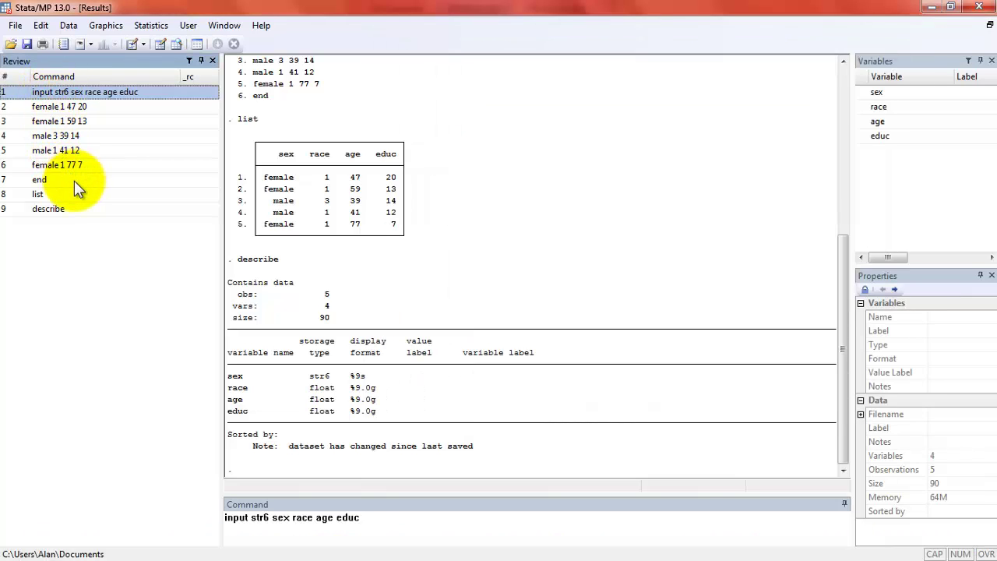
{"action": "left_click", "coordinate": [74, 180], "text": "ctrl"}
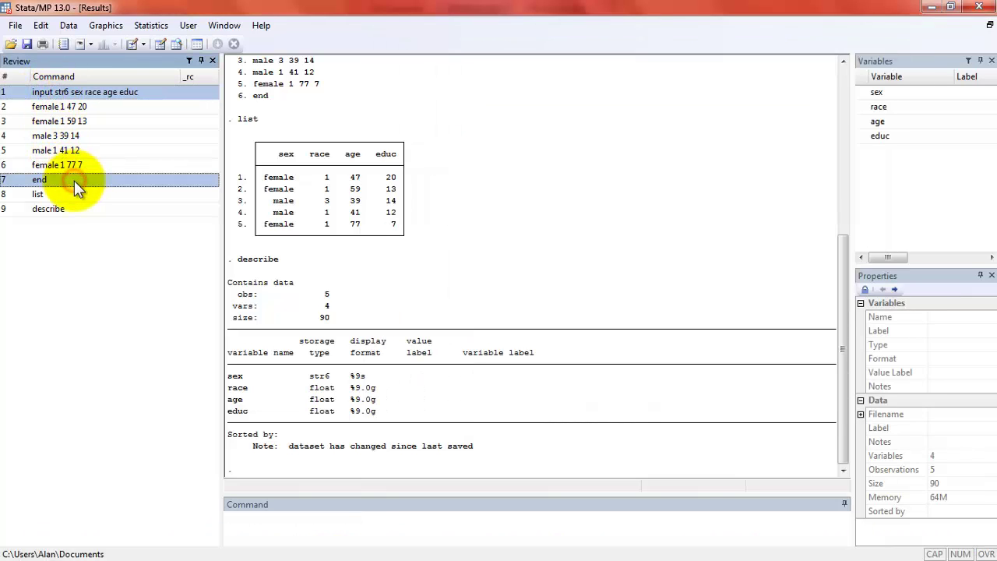
{"action": "left_click", "coordinate": [67, 93], "text": "shift"}
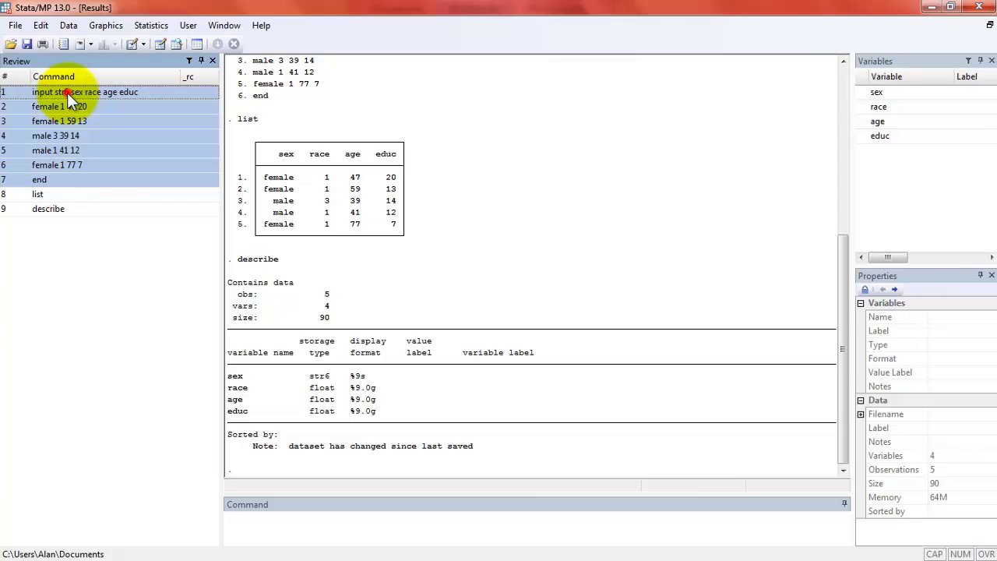
{"action": "right_click", "coordinate": [80, 105]}
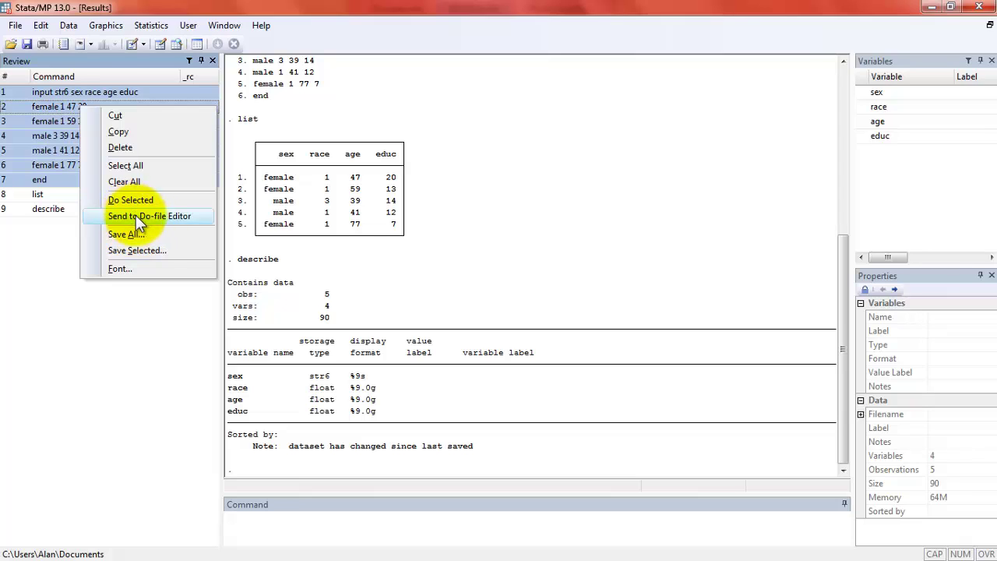
{"action": "left_click", "coordinate": [121, 133]}
- Paste the copied history commands into a new Untitled.do file
{"action": "key", "text": "ctrl+9"}
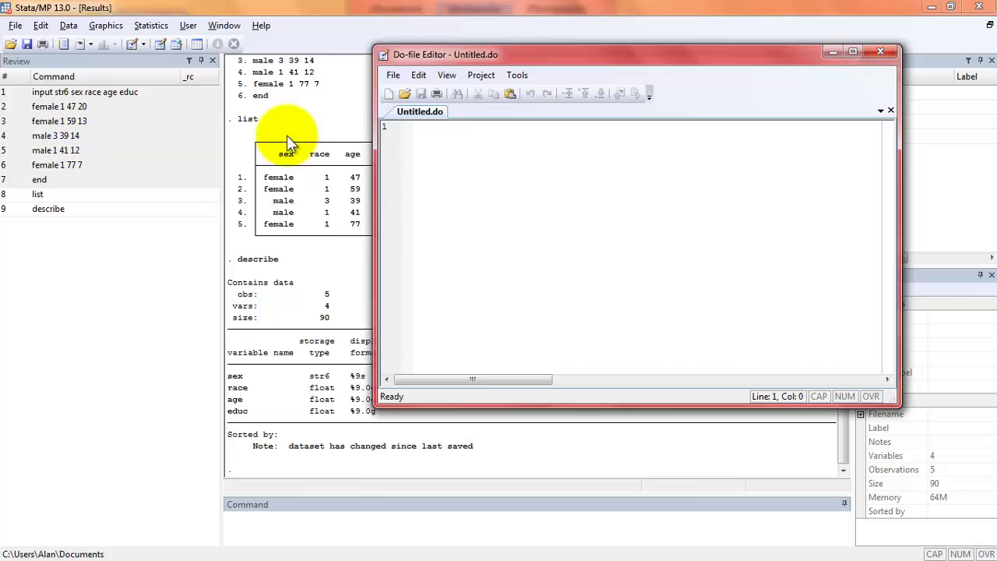
{"action": "right_click", "coordinate": [431, 141]}
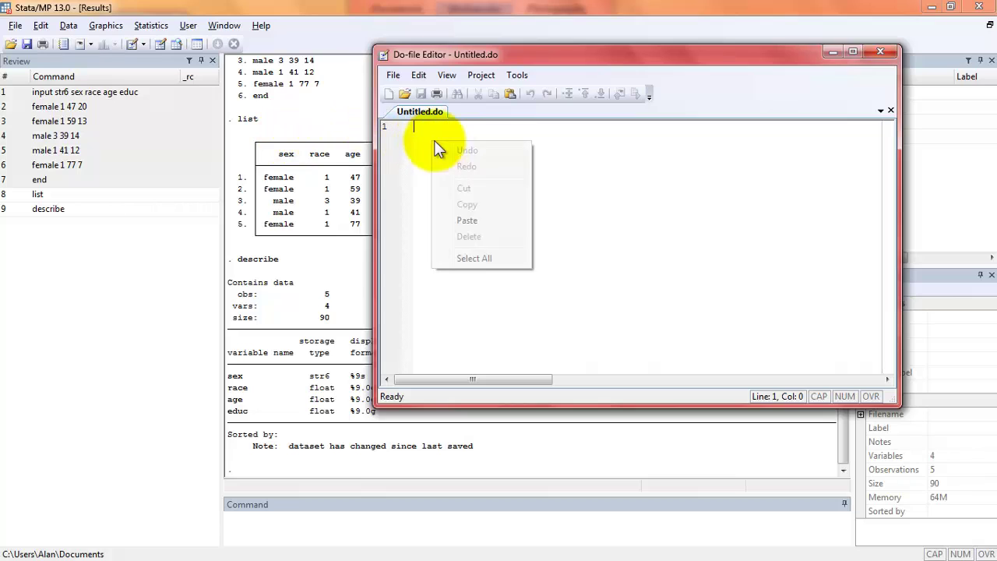
{"action": "left_click", "coordinate": [467, 221]}
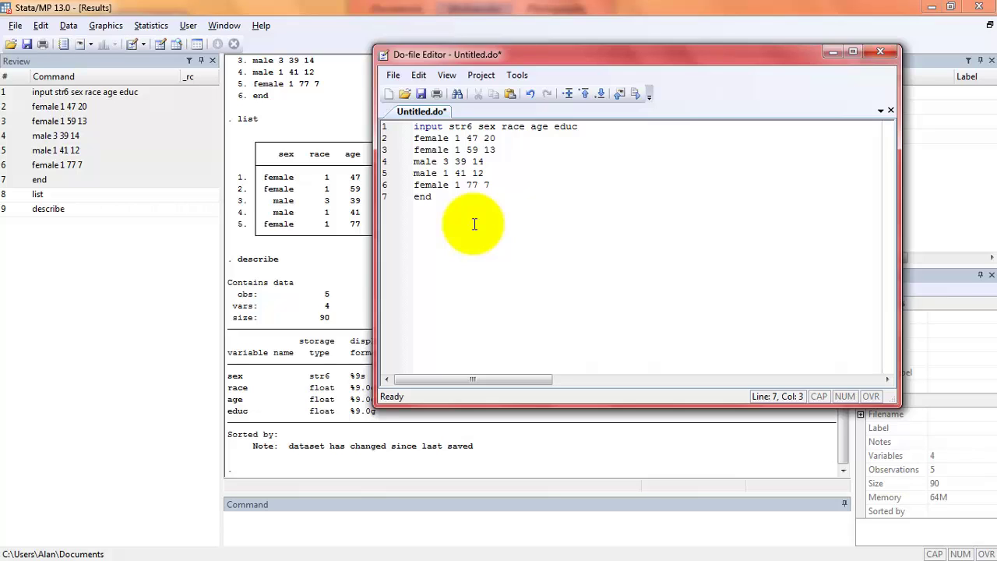
- Insert 'clear *' on a new first line above the input command
{"action": "key", "text": "Up"}
{"action": "key", "text": "ctrl+Home"}
{"action": "key", "text": "Return"}
{"action": "key", "text": "Return"}
{"action": "key", "text": "Up"}
{"action": "key", "text": "Up"}
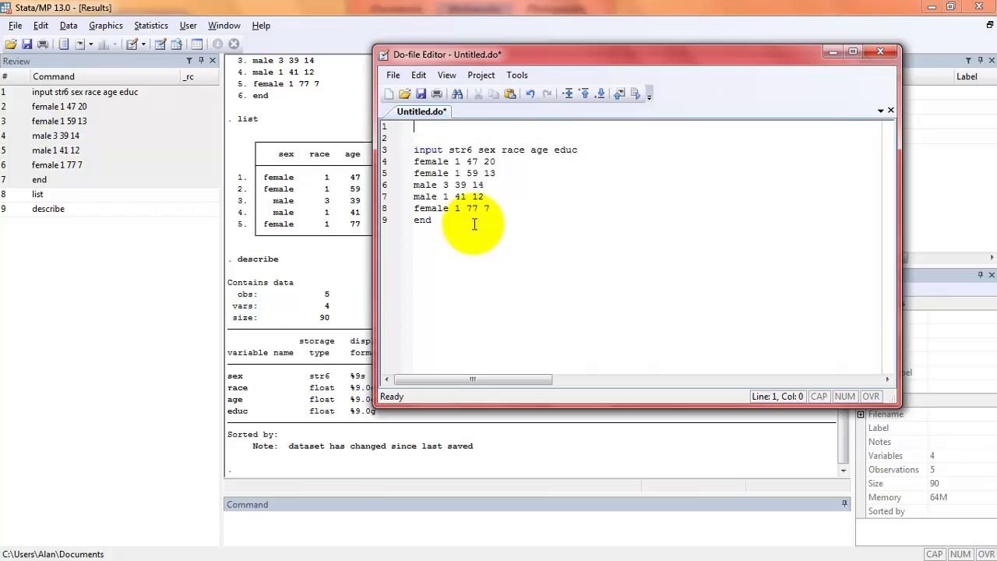
{"action": "type", "text": "clear *"}
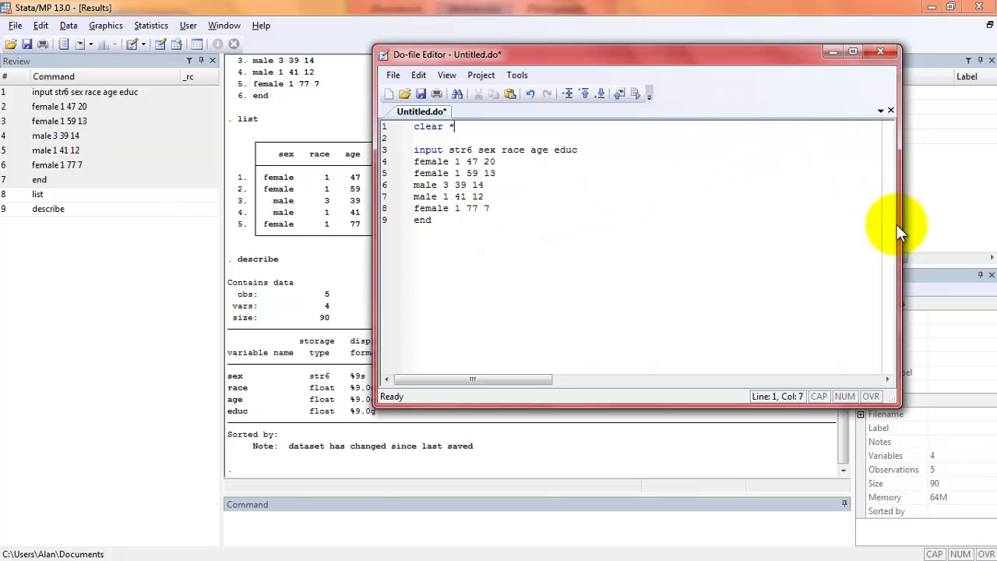
- Add a 'list' command on a new line after end
{"action": "left_click_drag", "start_coordinate": [900, 223], "coordinate": [752, 223]}
{"action": "left_click", "coordinate": [501, 226]}
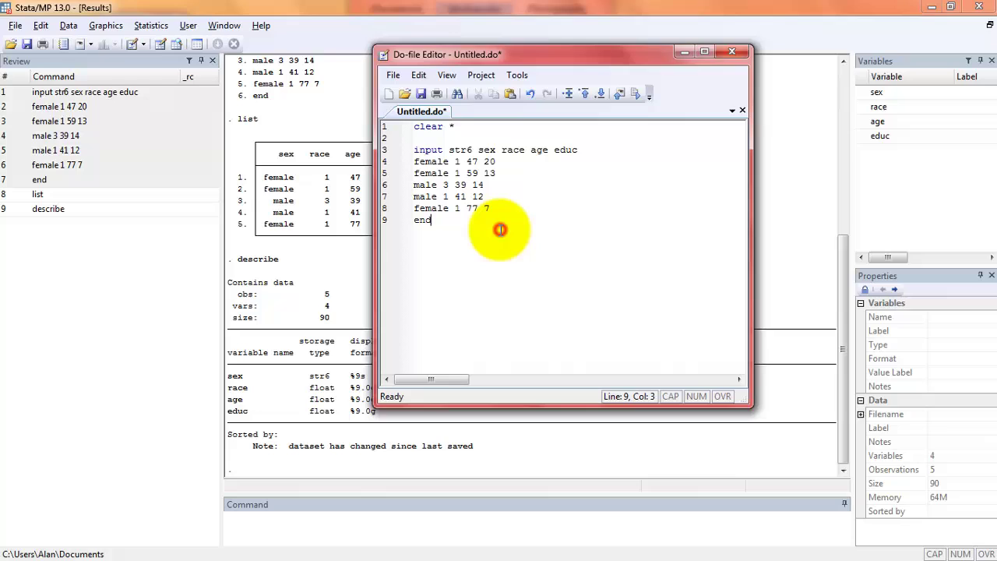
{"action": "key", "text": "Return"}
{"action": "key", "text": "Return"}
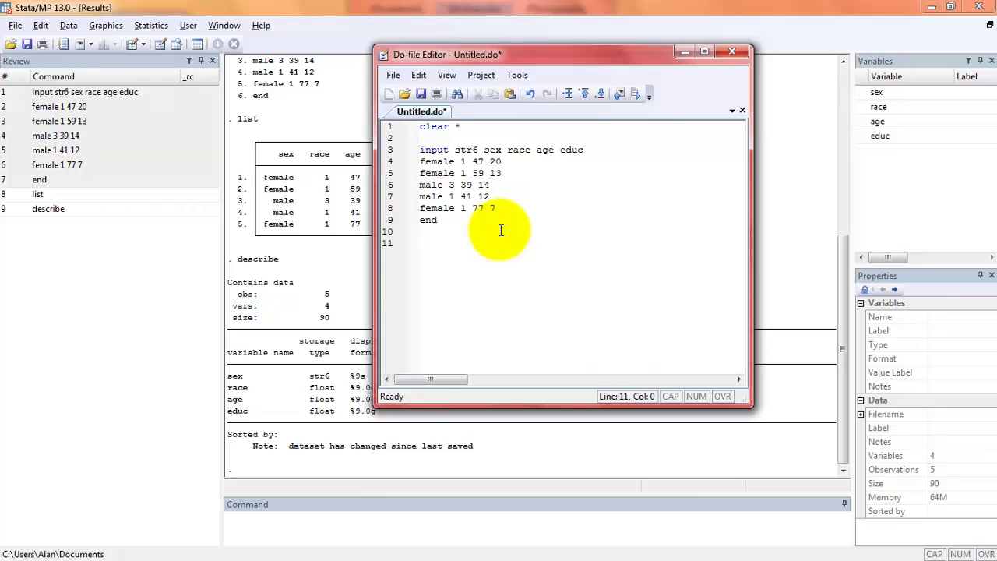
{"action": "type", "text": "list"}
{"action": "key", "text": "Return"}
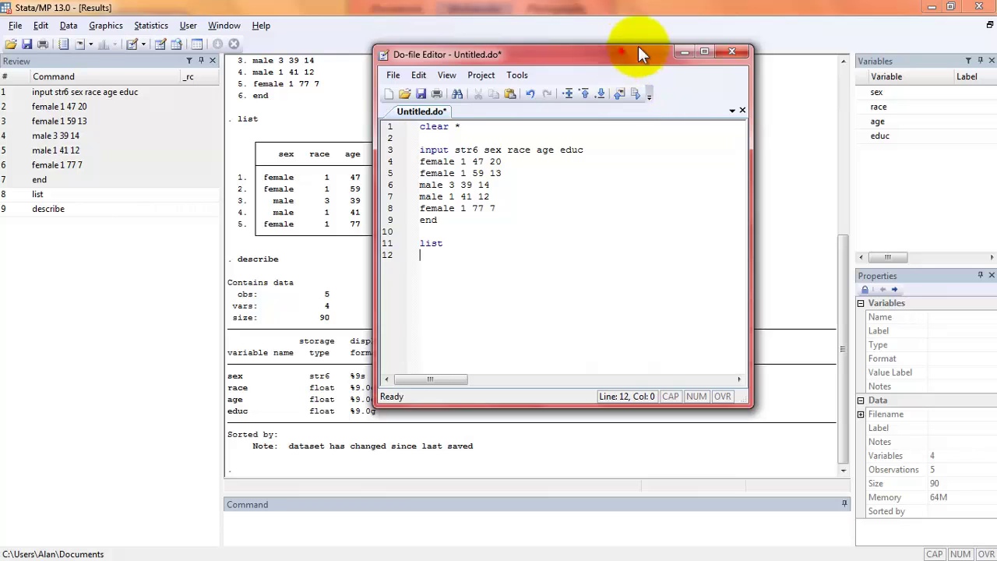
{"action": "left_click_drag", "start_coordinate": [638, 49], "coordinate": [839, 29]}
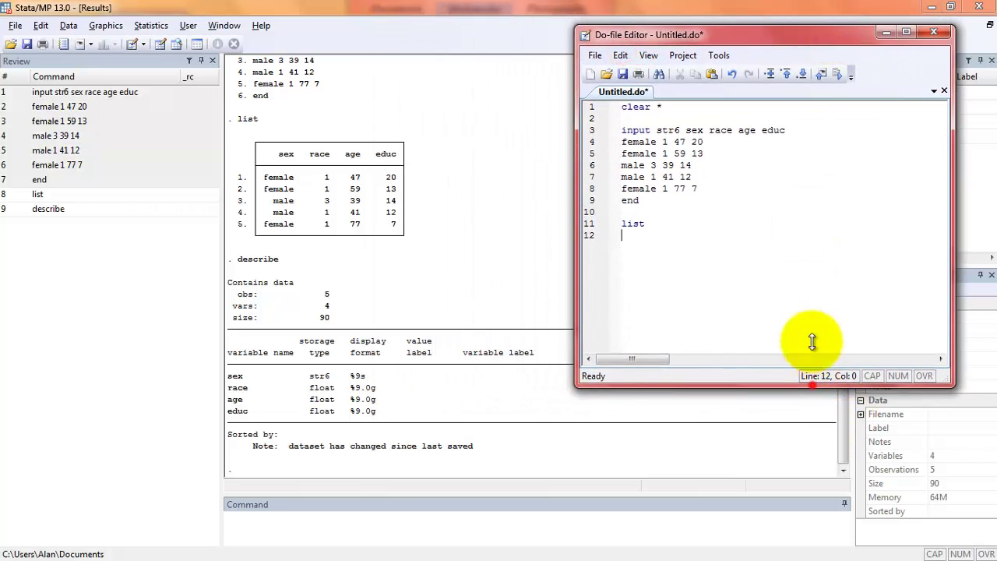
{"action": "left_click_drag", "start_coordinate": [811, 384], "coordinate": [811, 305]}
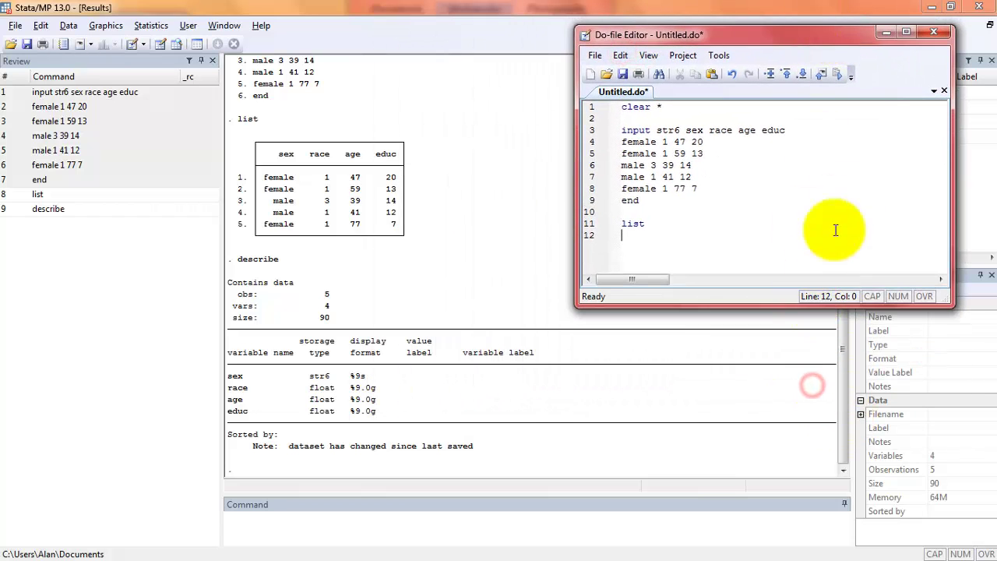
- Execute Untitled.do to clear memory, re-enter the five cases and list them
{"action": "left_click", "coordinate": [835, 74]}
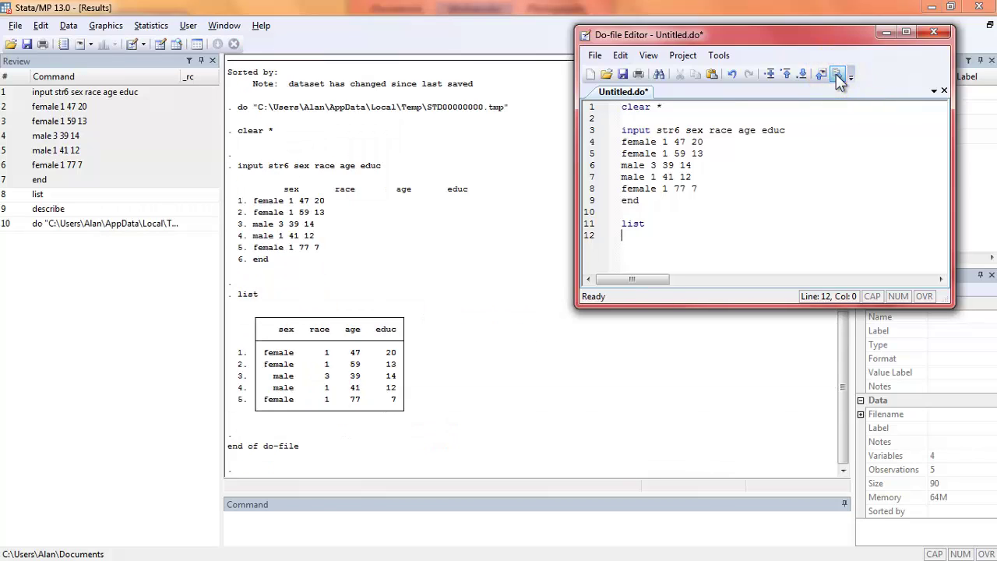